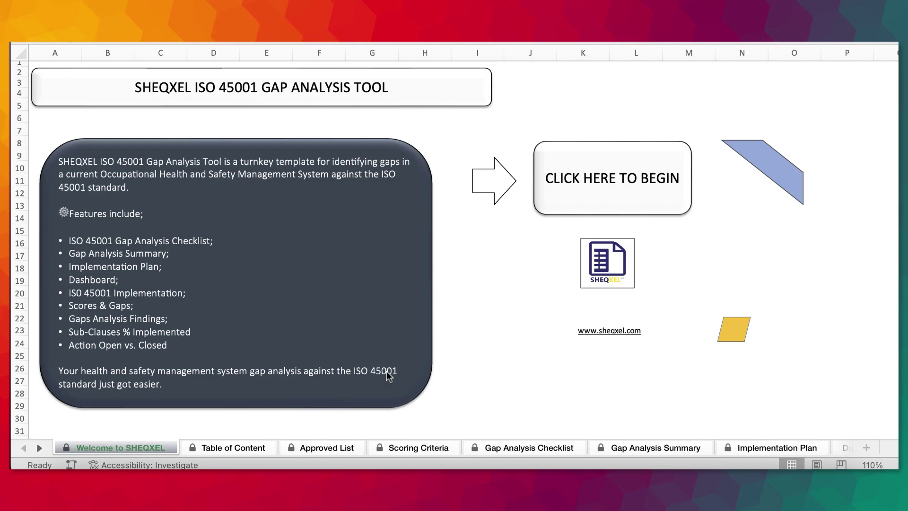
# - Review the Table of Content, Approved List and Scoring Criteria sheets in turn
pyautogui.click(233, 448)
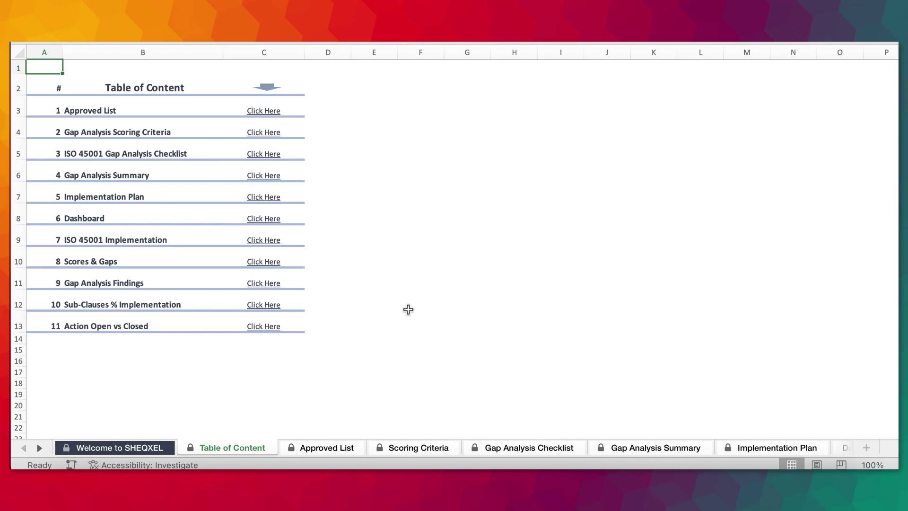
pyautogui.click(329, 449)
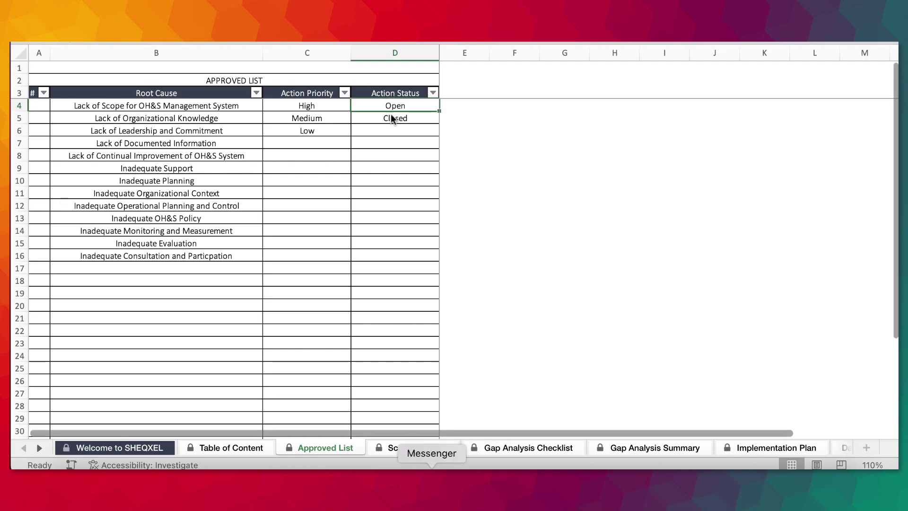
pyautogui.click(418, 446)
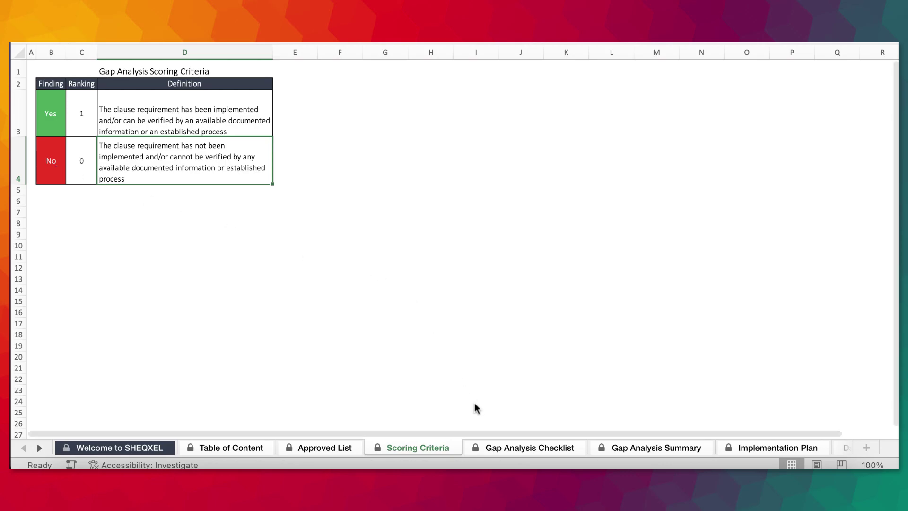
# - Examine the Gap Analysis Checklist's questions and findings, highlighting the scores, gaps, max and % implementation values for clauses 4.1q1 to 4.2q4
pyautogui.click(502, 448)
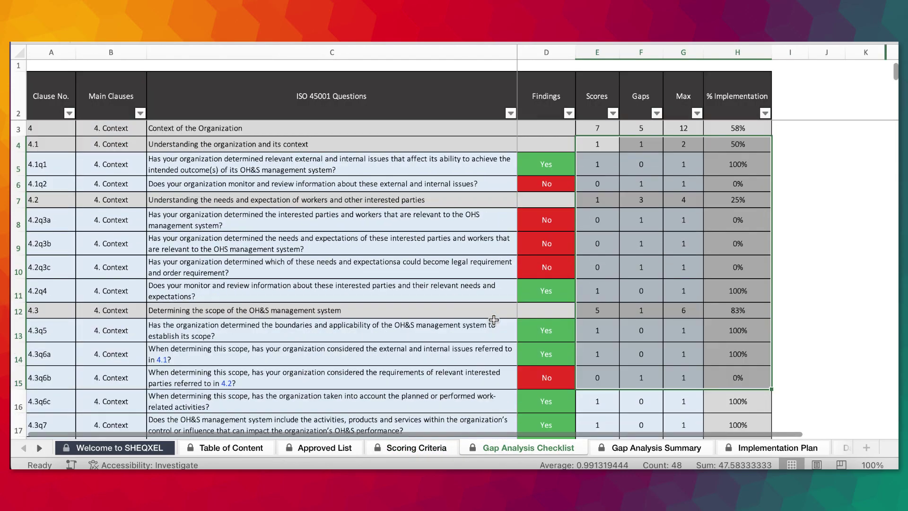
pyautogui.click(267, 214)
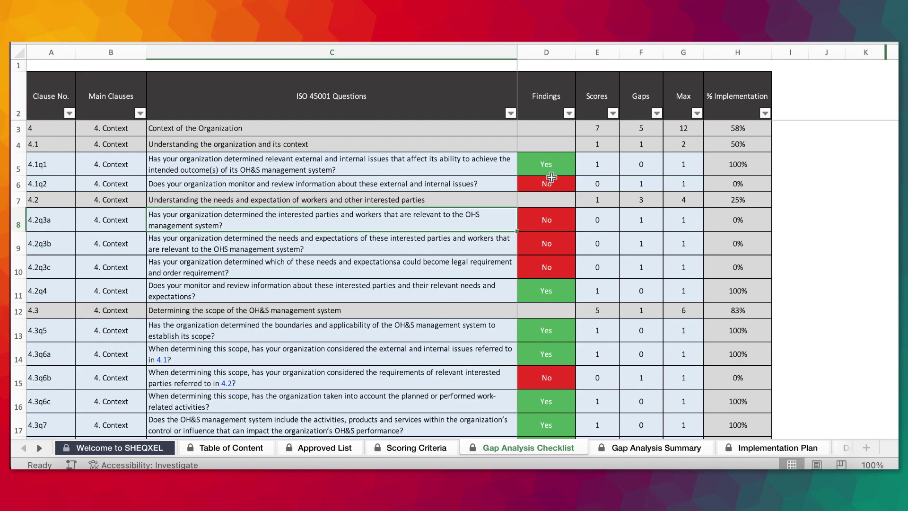
pyautogui.moveTo(610, 161); pyautogui.dragTo(741, 286)
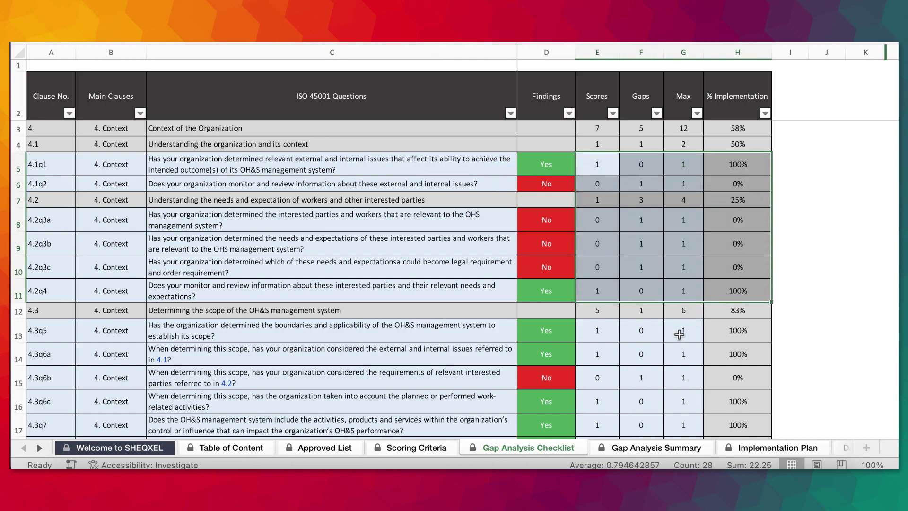
pyautogui.click(664, 345)
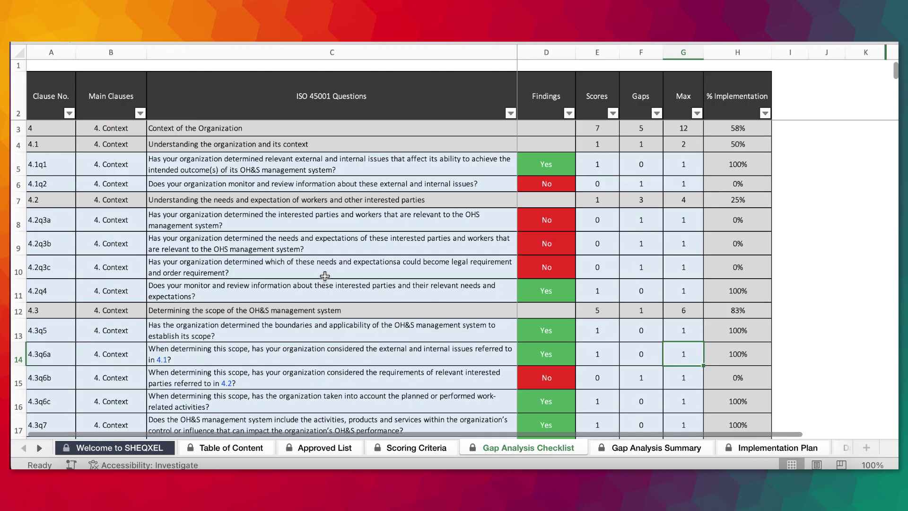
pyautogui.scroll(-15, 325, 276)
pyautogui.scroll(12, 325, 276)
pyautogui.scroll(3, 325, 275)
# - Look through the Gap Analysis Summary sheet's scores, gaps and implementation percentages per sub-clause
pyautogui.click(637, 448)
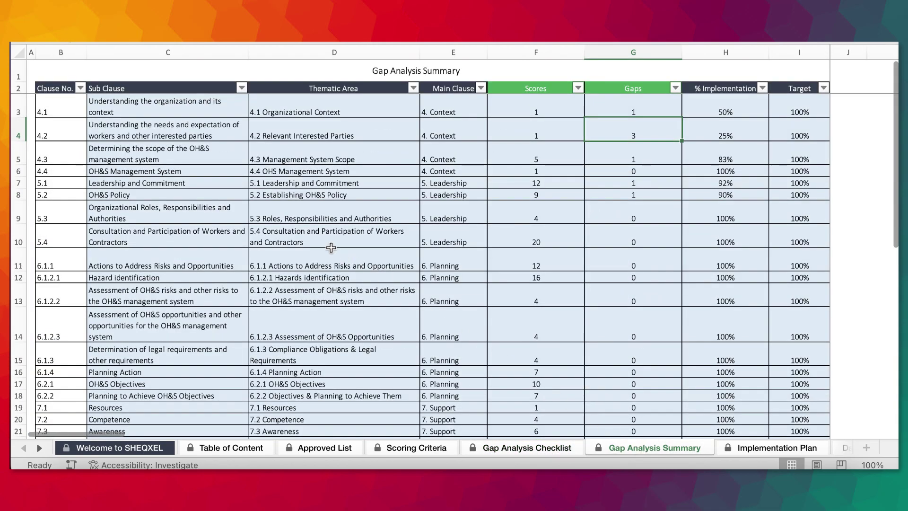
pyautogui.scroll(-4, 325, 246)
pyautogui.scroll(4, 318, 244)
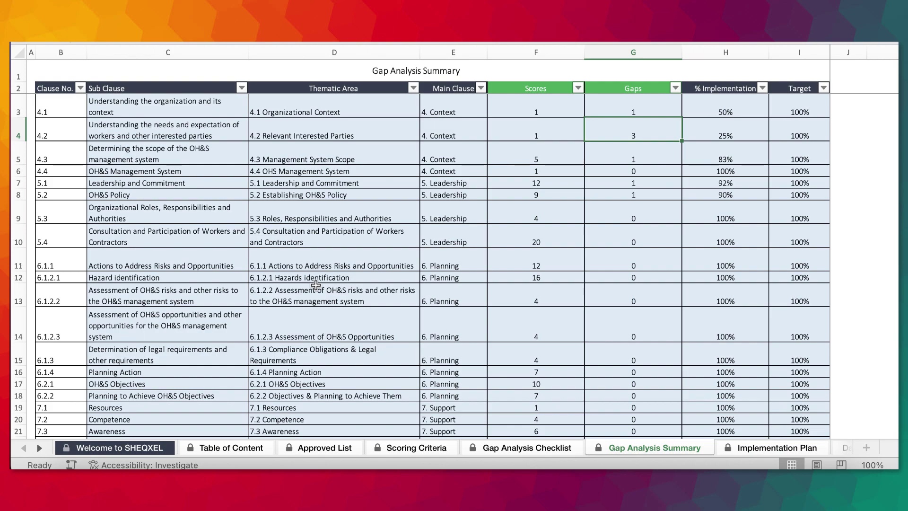
pyautogui.scroll(-10, 431, 258)
pyautogui.scroll(10, 432, 258)
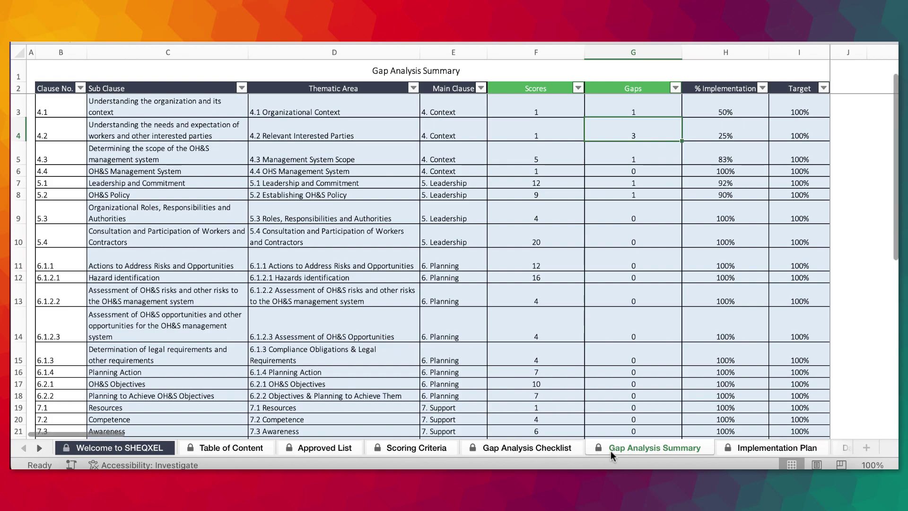
# - View the Implementation Plan sheet and compare it with the findings in the Gap Analysis Checklist
pyautogui.click(777, 448)
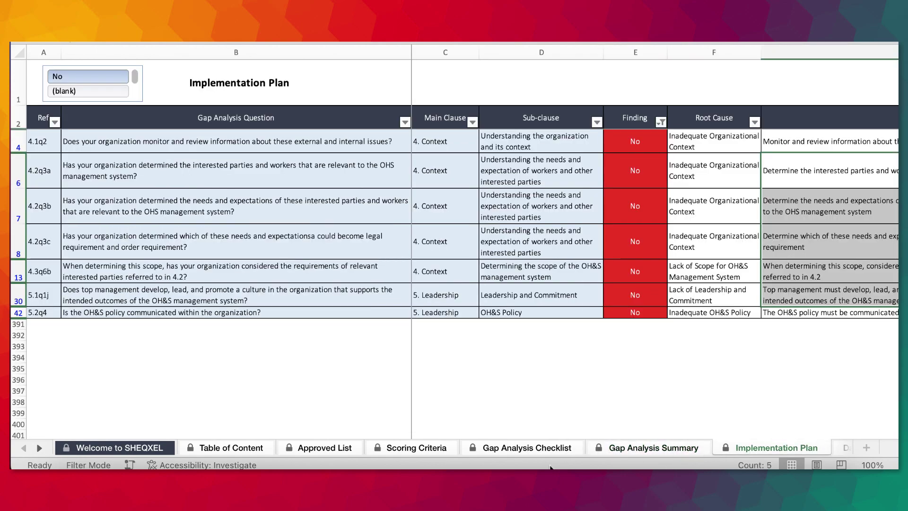
pyautogui.click(553, 449)
pyautogui.scroll(3, 552, 161)
pyautogui.scroll(5, 552, 162)
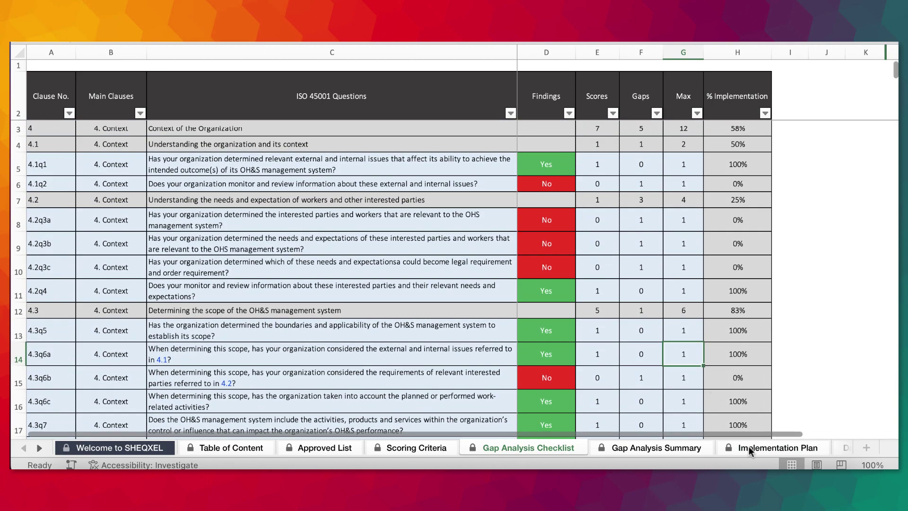
# - In the Implementation Plan, check the finding and the available root cause options for question 4.1q2
pyautogui.click(748, 446)
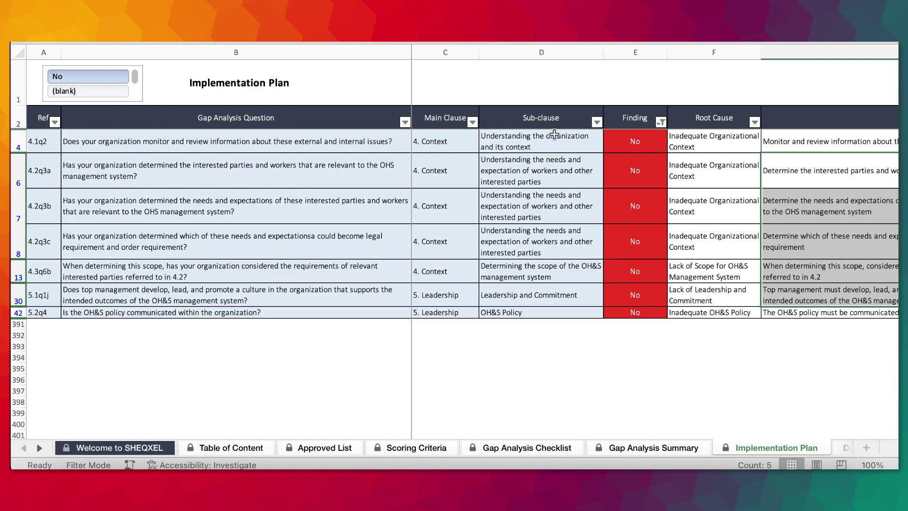
pyautogui.click(639, 144)
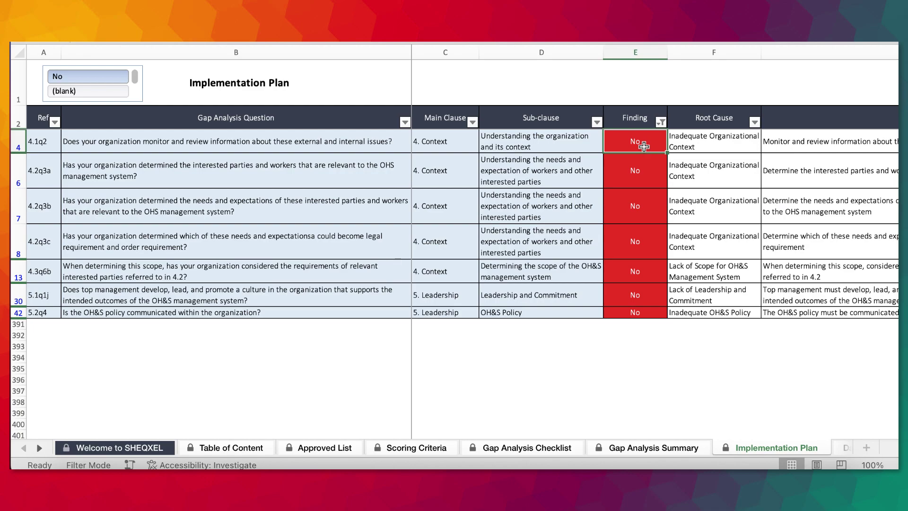
pyautogui.hscroll(2, 644, 147)
pyautogui.hscroll(2, 644, 146)
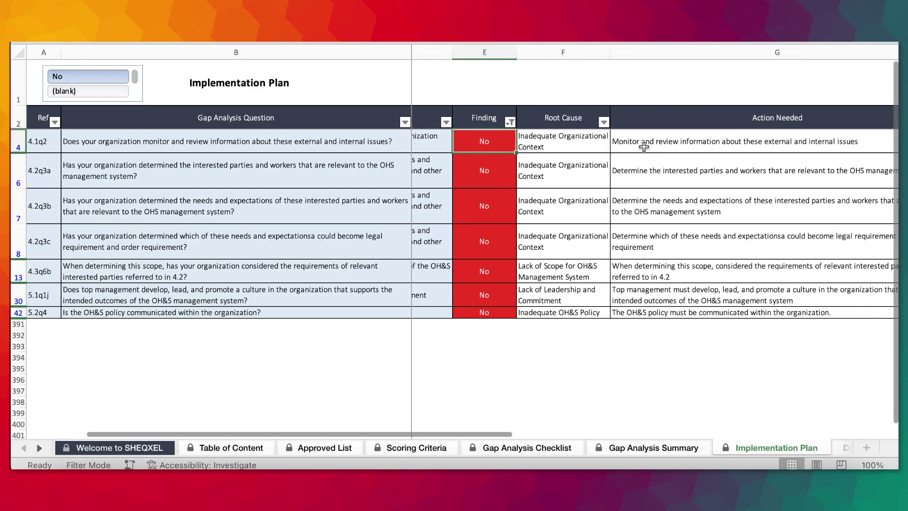
pyautogui.click(595, 143)
pyautogui.click(614, 145)
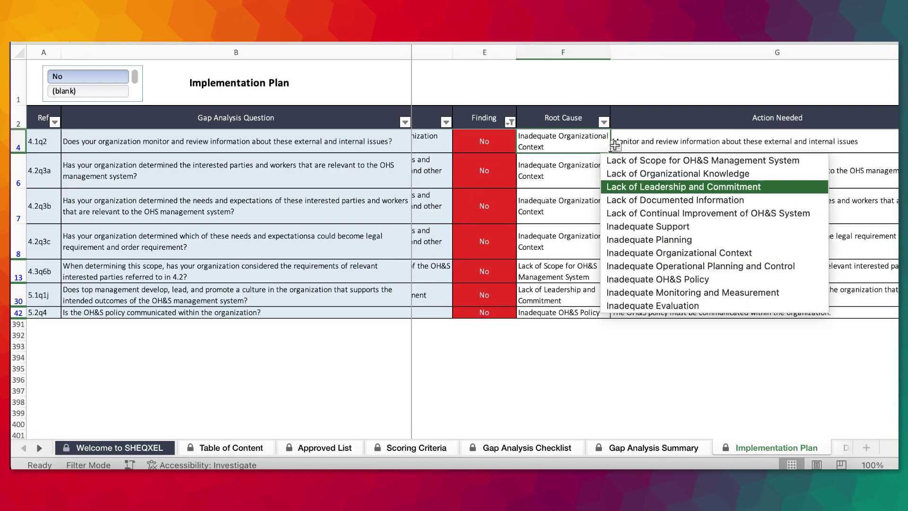
pyautogui.press('Escape')
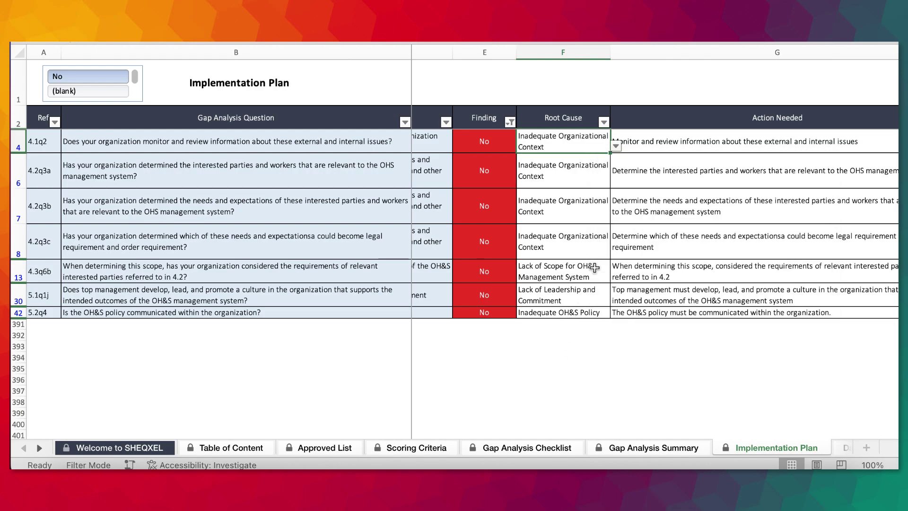
# - Look across the plan's responsible, target date and days due columns and check the priority options for question 4.1q2
pyautogui.hscroll(3, 595, 268)
pyautogui.hscroll(4, 697, 166)
pyautogui.hscroll(3, 776, 164)
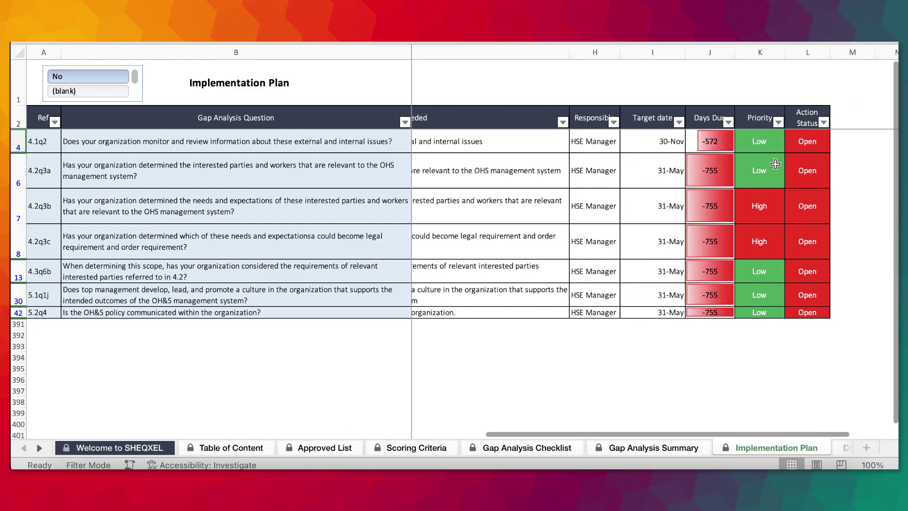
pyautogui.hscroll(2, 776, 164)
pyautogui.click(712, 145)
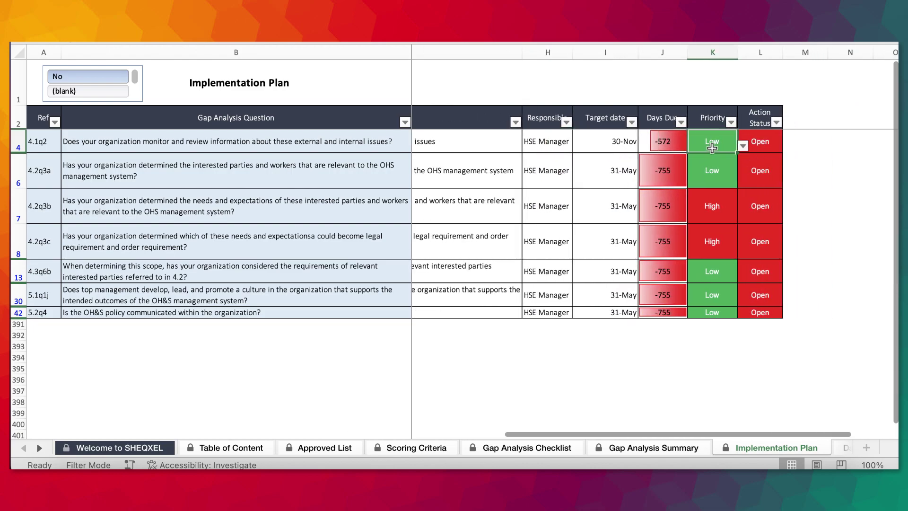
pyautogui.click(743, 146)
pyautogui.hscroll(1, 706, 150)
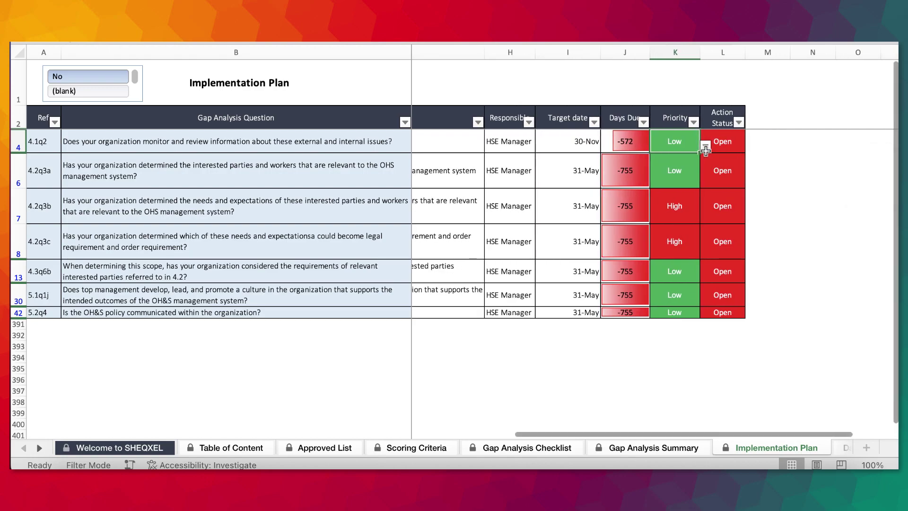
pyautogui.hscroll(2, 634, 191)
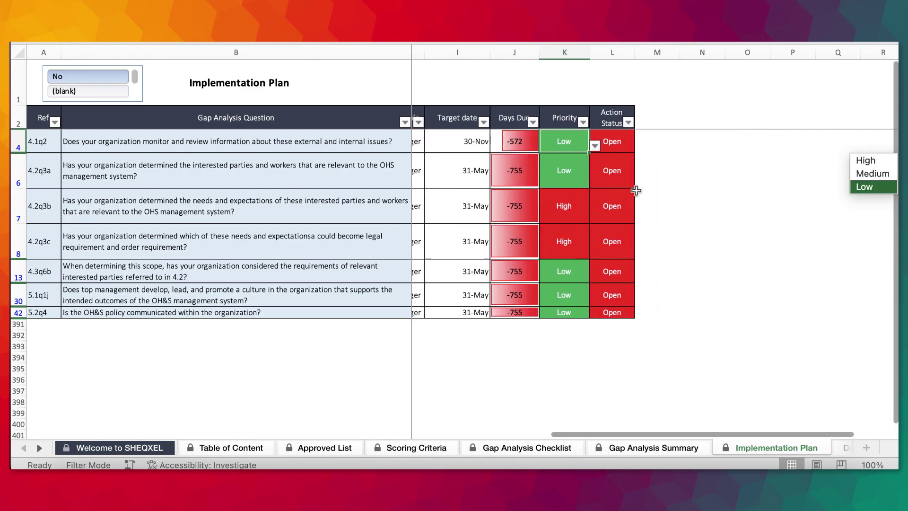
pyautogui.click(569, 147)
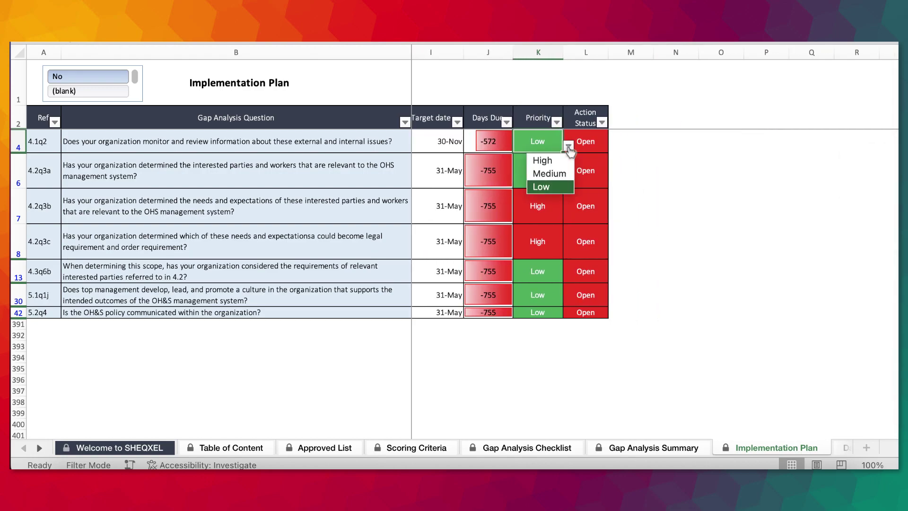
pyautogui.press('Escape')
# - Check the action status options for question 4.1q2, closing the list without choosing one
pyautogui.click(596, 143)
pyautogui.click(613, 146)
pyautogui.press('Escape')
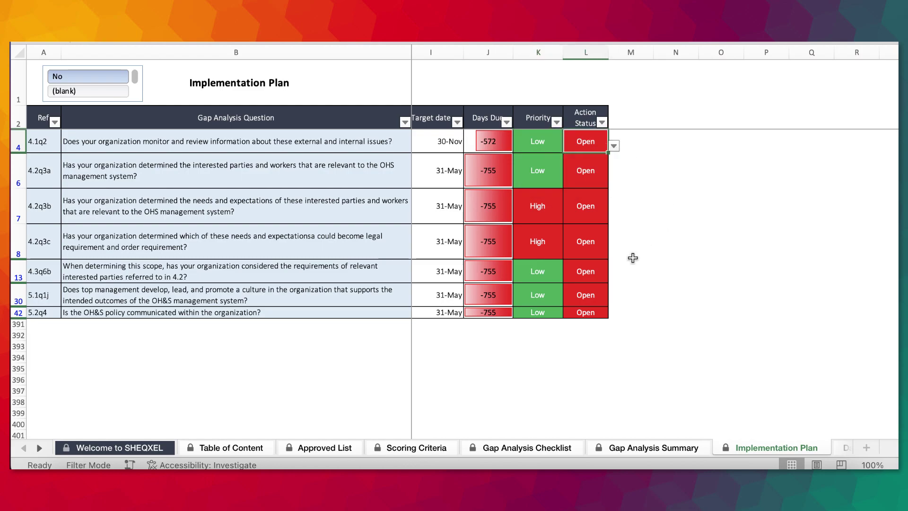
pyautogui.hscroll(-6, 635, 255)
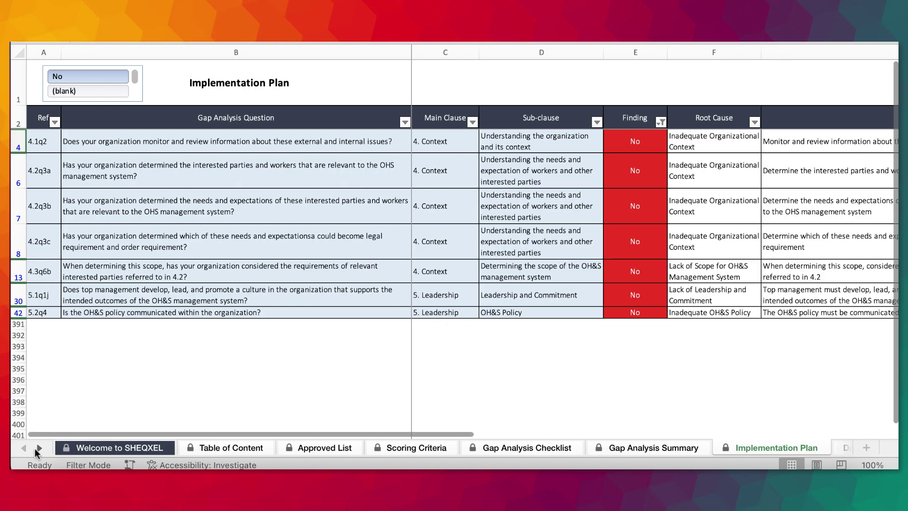
# - Open the Dashboard sheet to view the ISO 45001 gap analysis charts
pyautogui.click(38, 447)
pyautogui.click(39, 448)
pyautogui.click(38, 447)
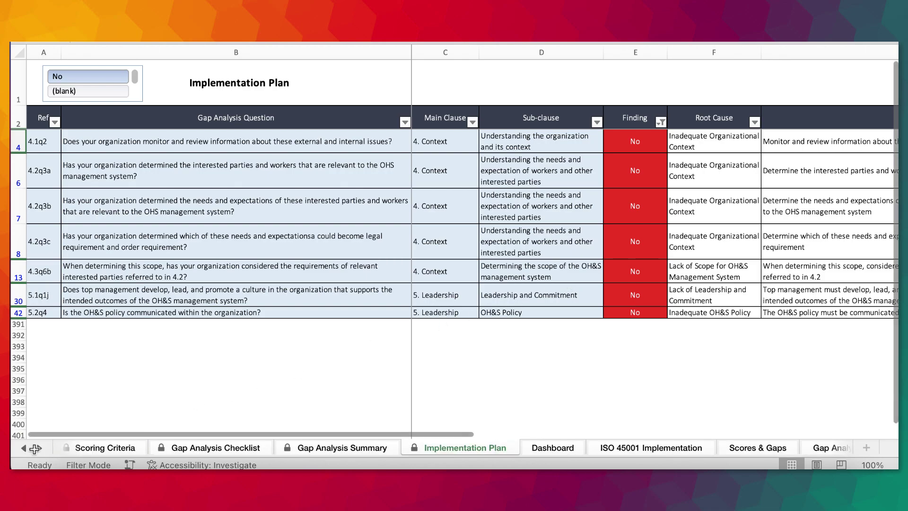
pyautogui.hscroll(6, 691, 207)
pyautogui.hscroll(-6, 691, 207)
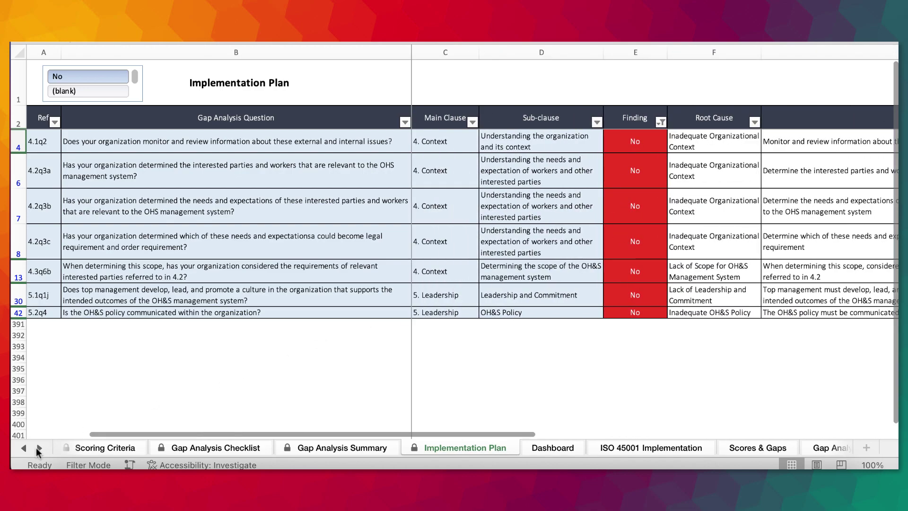
pyautogui.click(38, 447)
pyautogui.click(38, 448)
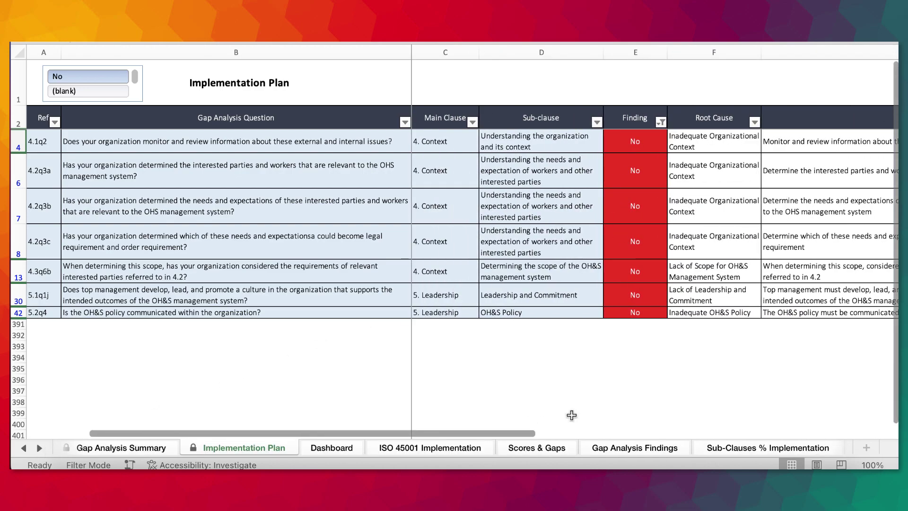
pyautogui.click(350, 449)
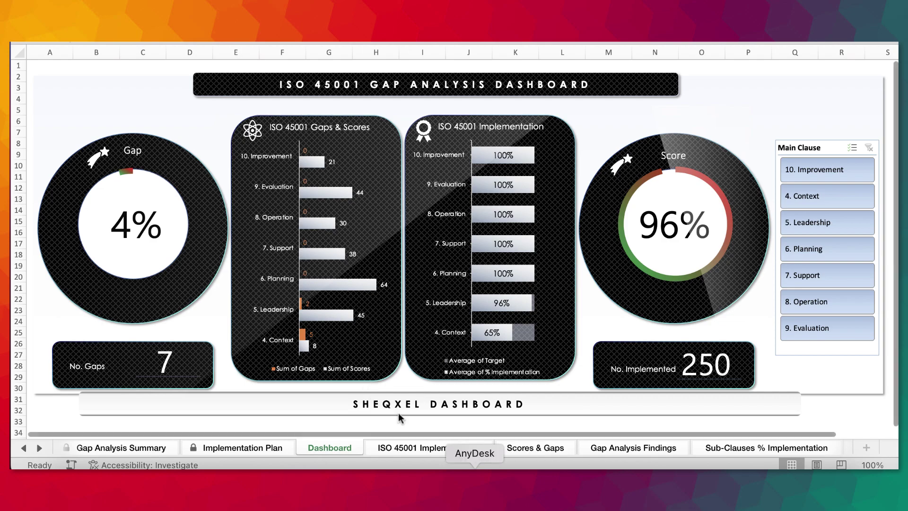
# - Review the ISO 45001 Implementation, Scores & Gaps, Gap Analysis Findings and Sub-Clauses % Implementation sheets in turn
pyautogui.click(447, 449)
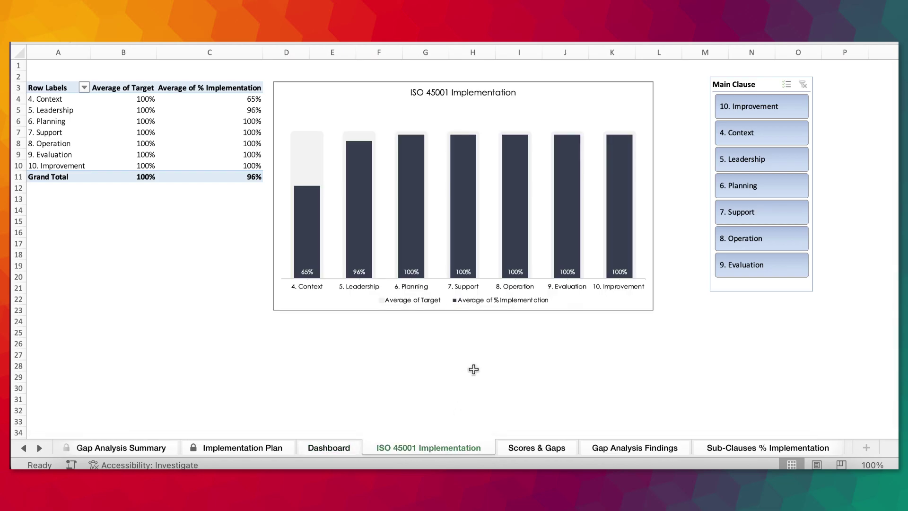
pyautogui.click(535, 450)
pyautogui.click(612, 450)
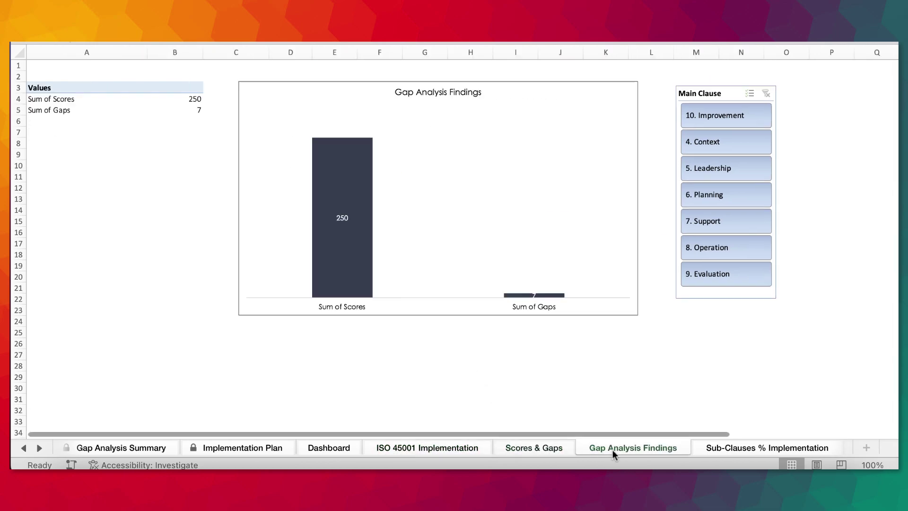
pyautogui.click(752, 446)
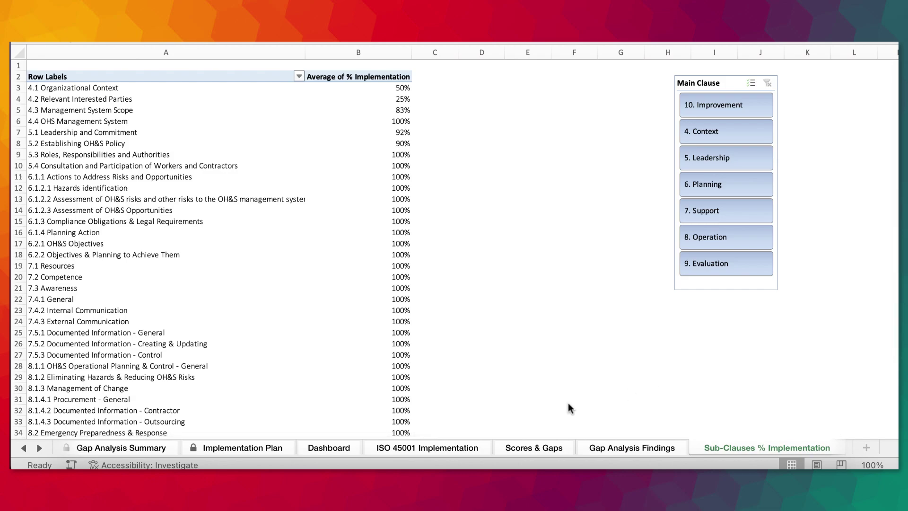
# - Return to the Approved List sheet and select the root cause cells B5 to B22
pyautogui.hscroll(-5, 213, 447)
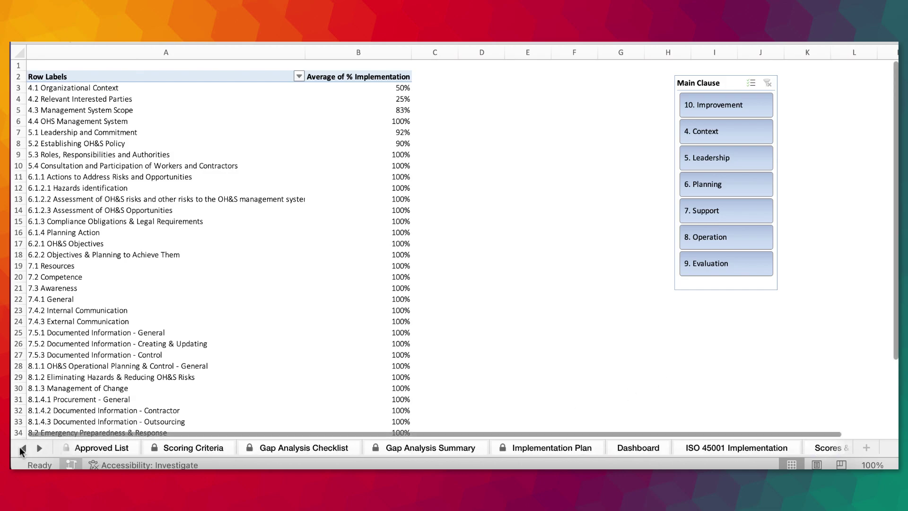
pyautogui.hscroll(-2, 17, 448)
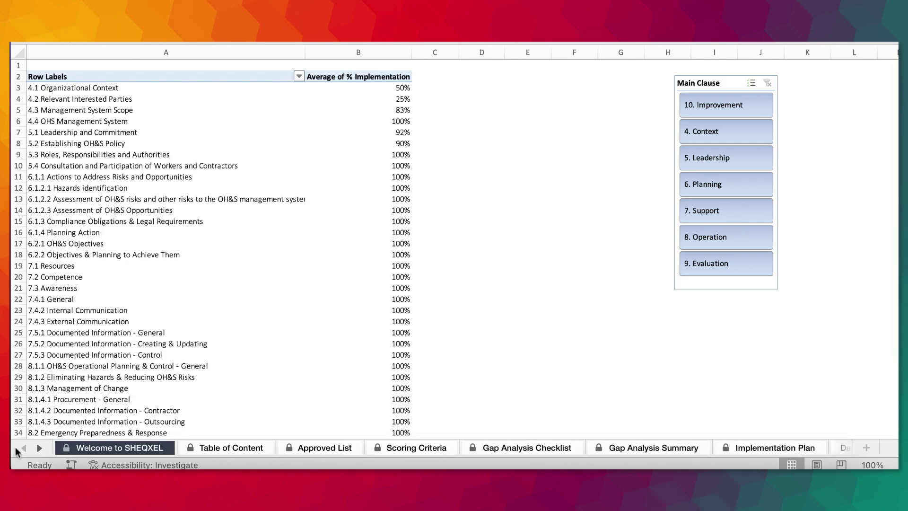
pyautogui.click(311, 447)
pyautogui.click(177, 118)
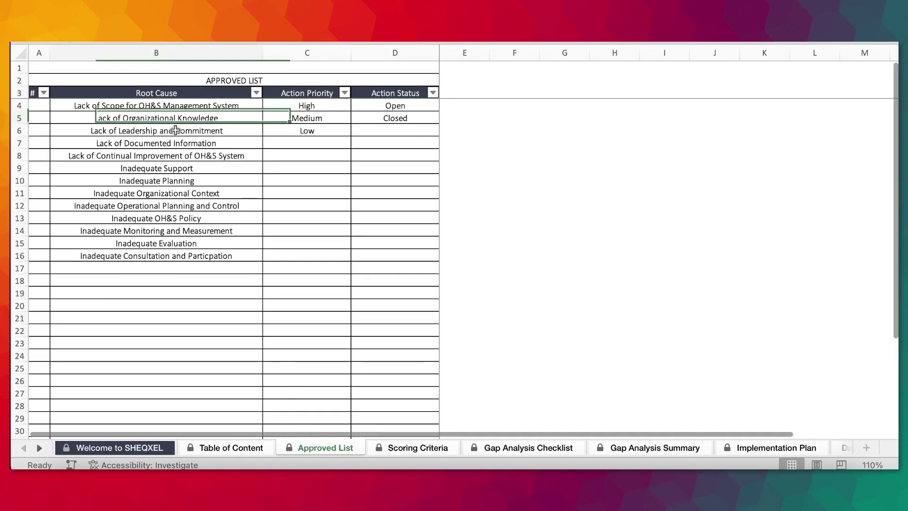
pyautogui.moveTo(177, 117); pyautogui.dragTo(166, 326)
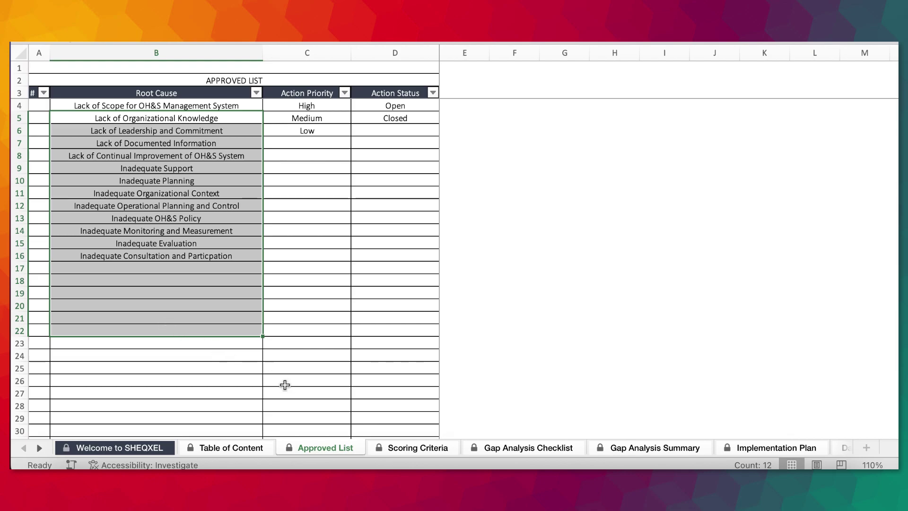
# - Review the Scoring Criteria sheet, the checklist findings for questions 4.1q1 and 4.1q2 (D5 to D6), and the Gap Analysis Summary sheet
pyautogui.click(408, 447)
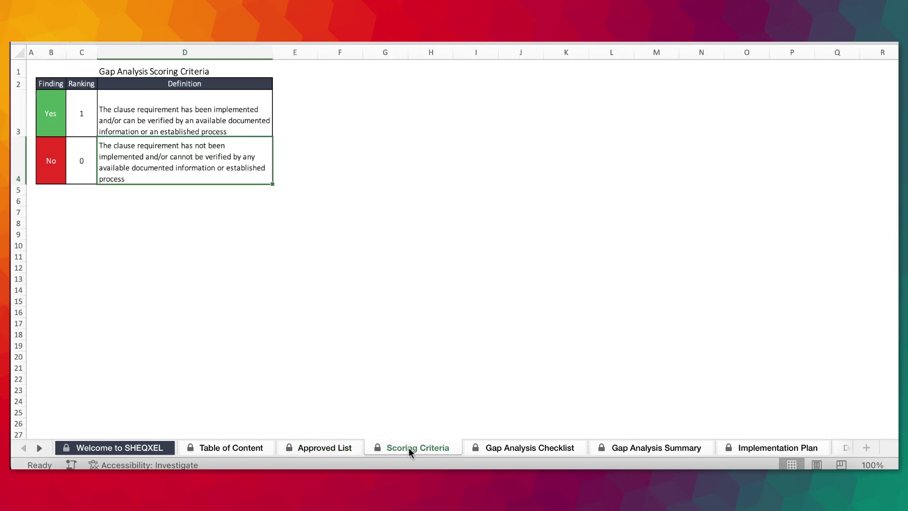
pyautogui.click(510, 447)
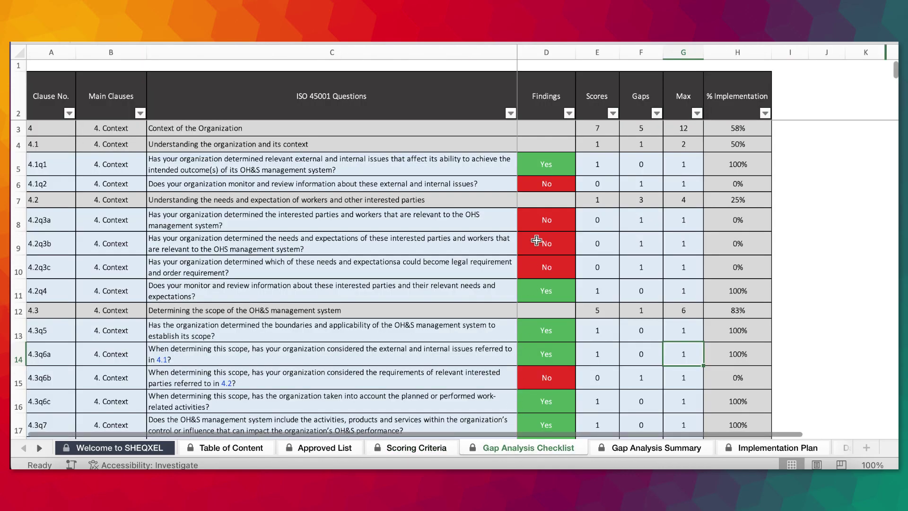
pyautogui.moveTo(546, 164); pyautogui.dragTo(553, 185)
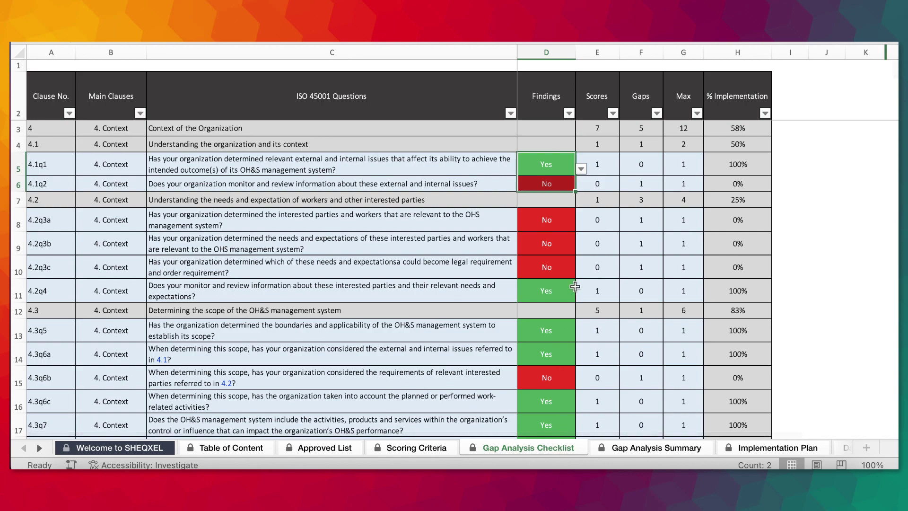
pyautogui.click(661, 446)
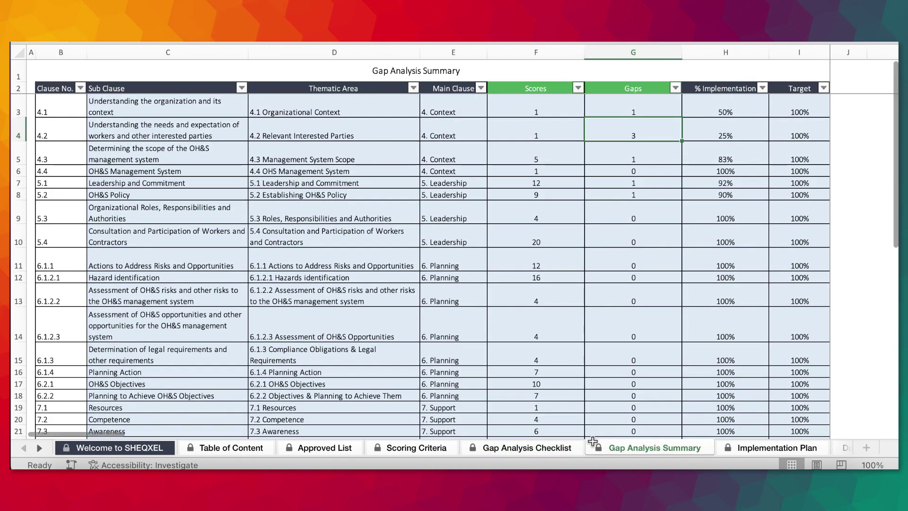
# - Refresh all workbook data from the Dashboard sheet and return to the Welcome to SHEQXEL sheet
pyautogui.hscroll(2, 639, 440)
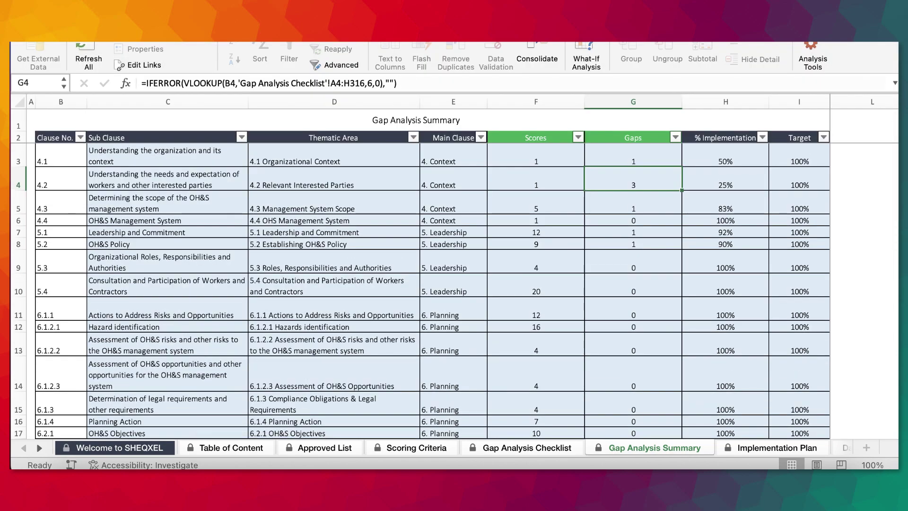
pyautogui.hscroll(5, 662, 447)
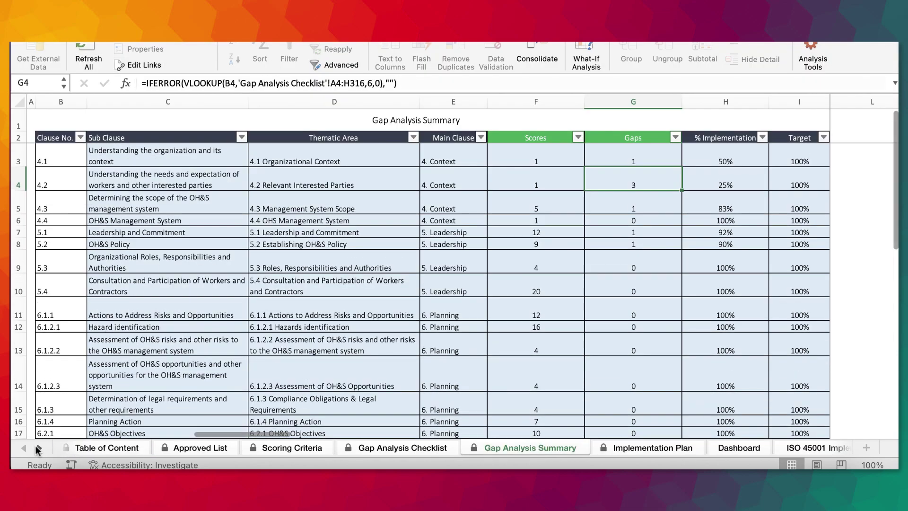
pyautogui.click(663, 445)
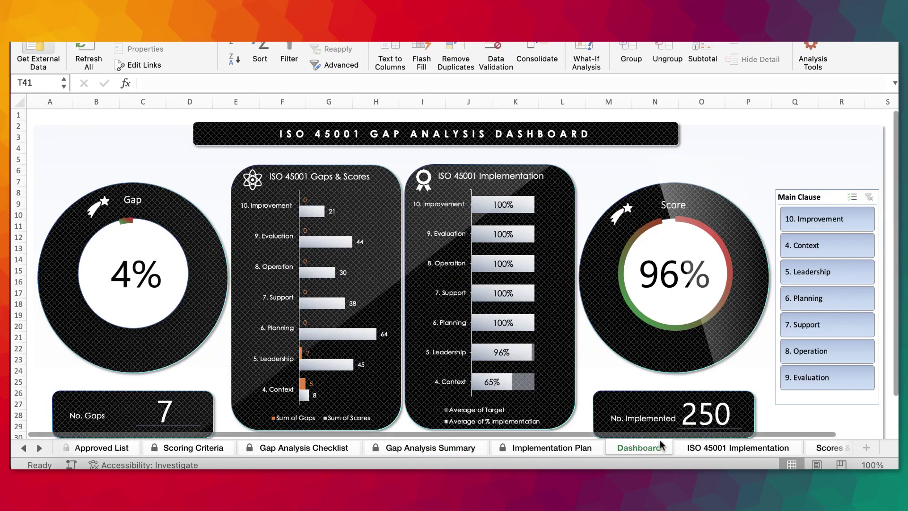
pyautogui.click(78, 45)
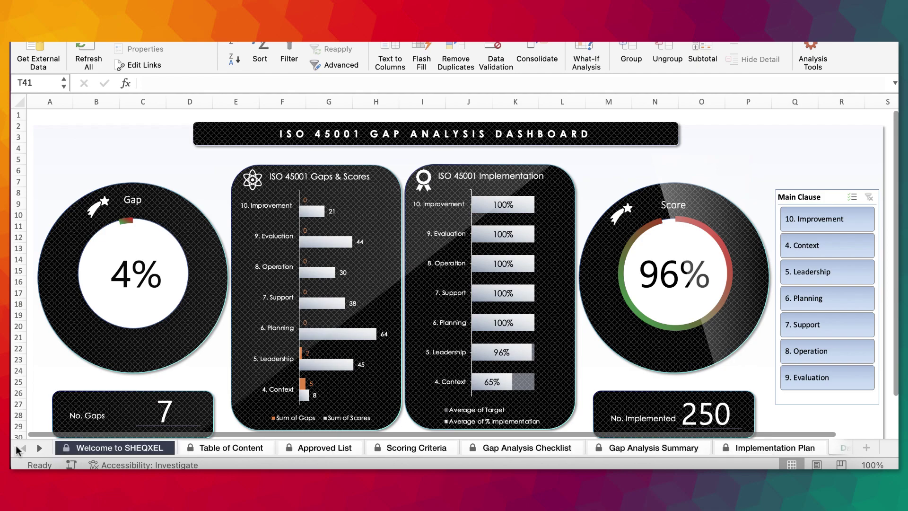
pyautogui.scroll(1, 717, 361)
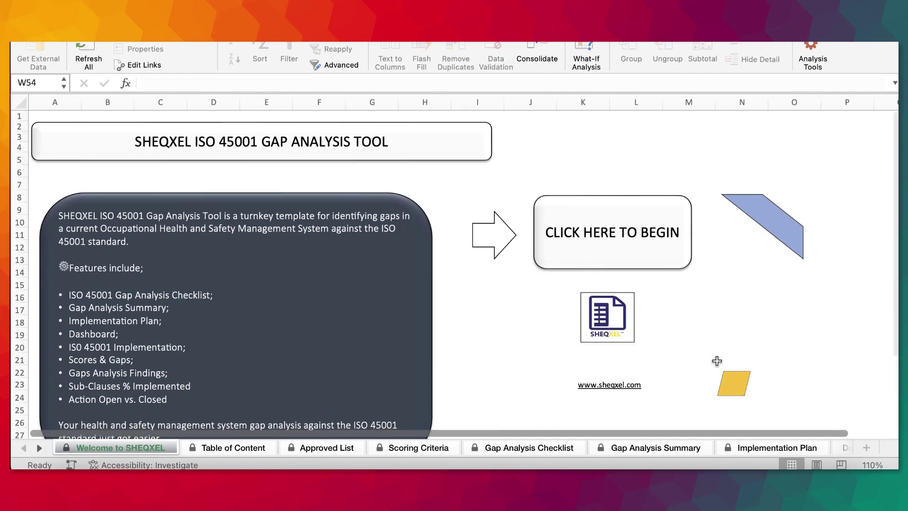